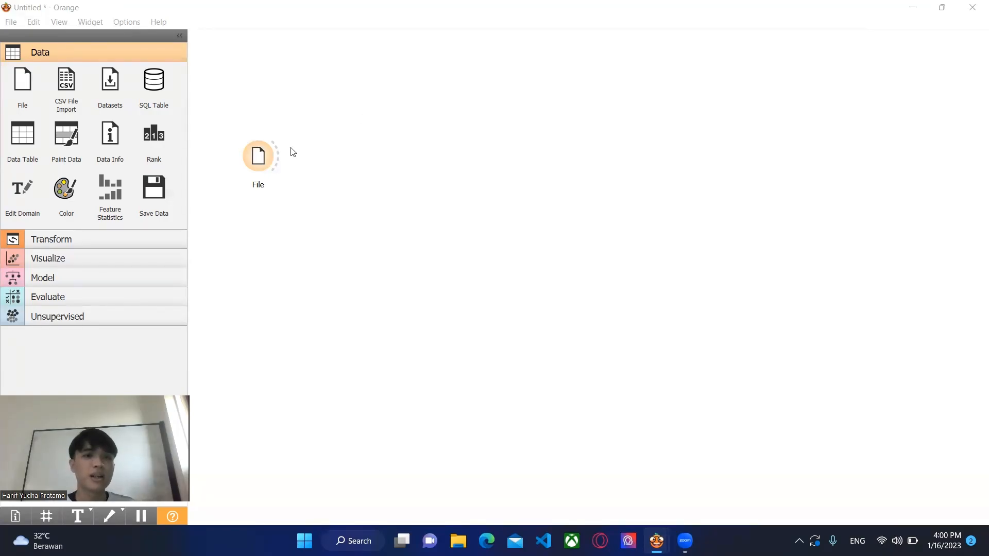
# - Review the File widget's Survei_Medsos.csv source, and add a Data Table below it that receives its data
pyautogui.doubleClick(259, 155)
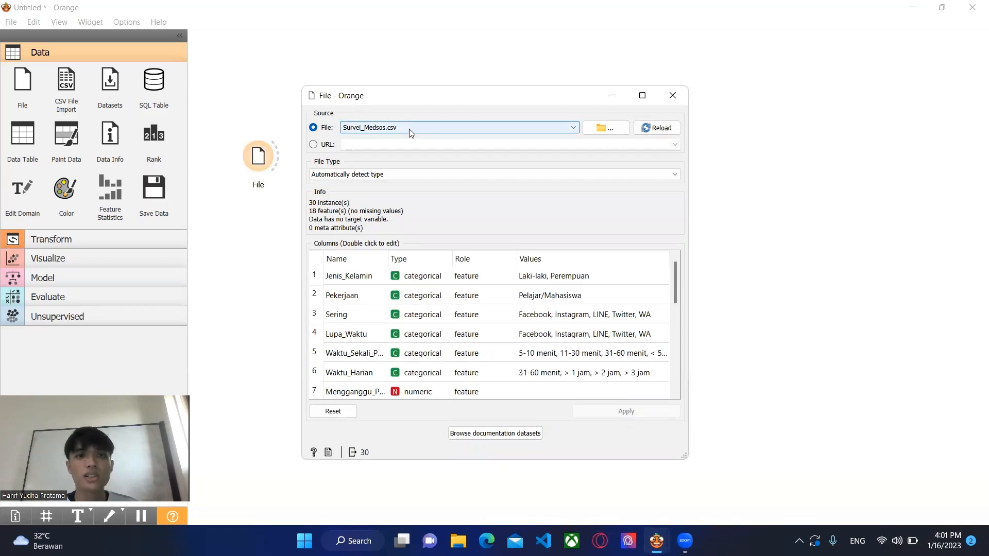
pyautogui.click(673, 95)
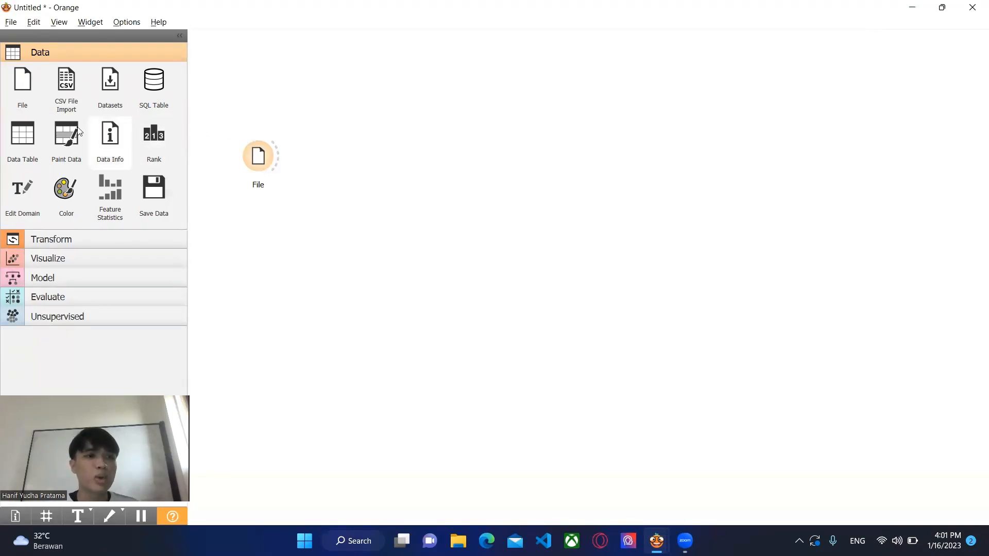
pyautogui.click(22, 135)
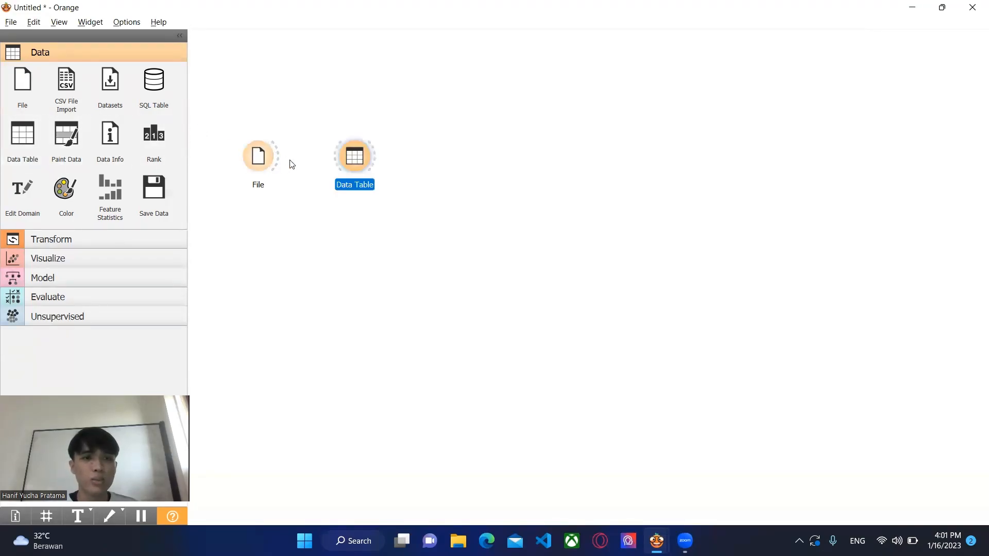
pyautogui.moveTo(277, 158); pyautogui.dragTo(335, 230)
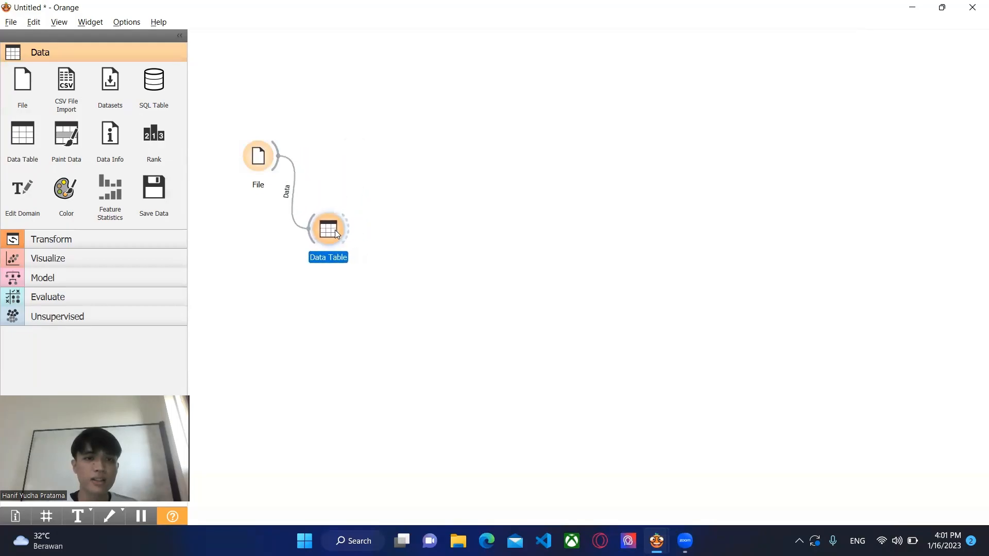
# - Examine the survey records in the Data Table across all columns, then close the table
pyautogui.doubleClick(334, 230)
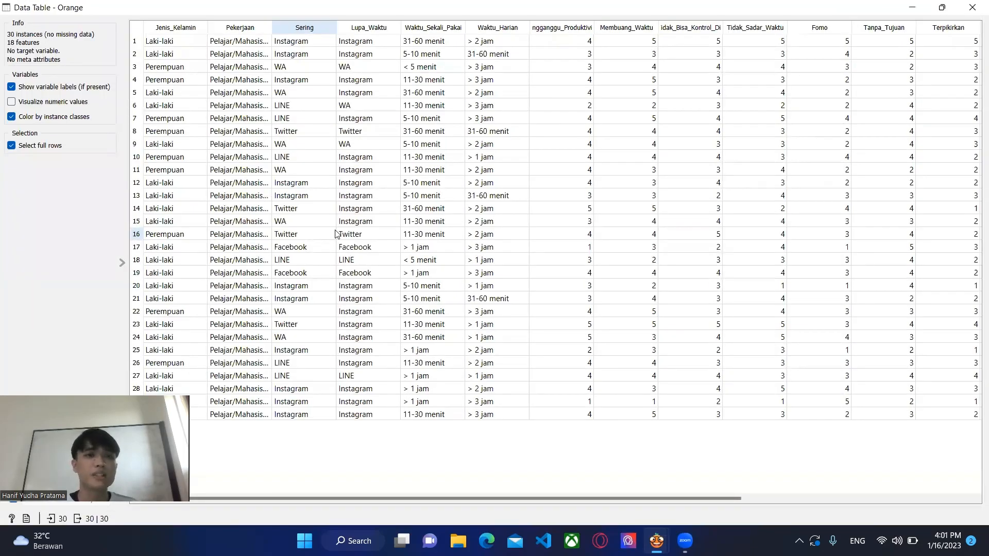
pyautogui.hscroll(3, 336, 234)
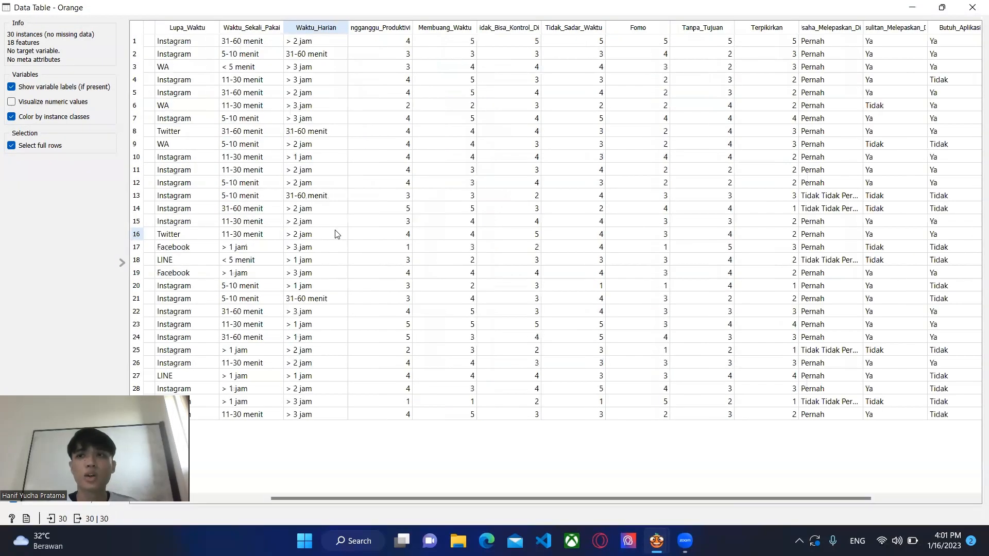
pyautogui.hscroll(2, 336, 234)
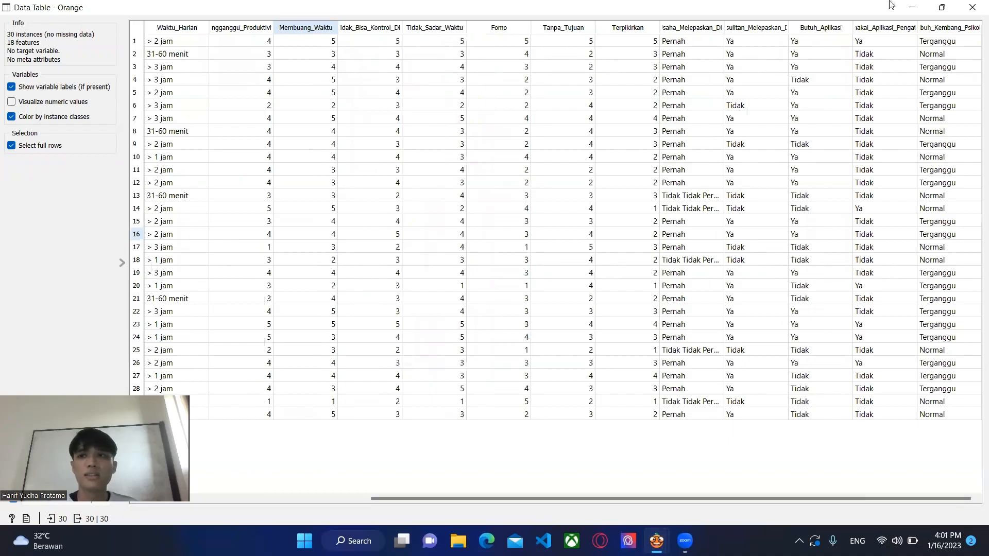
pyautogui.click(972, 7)
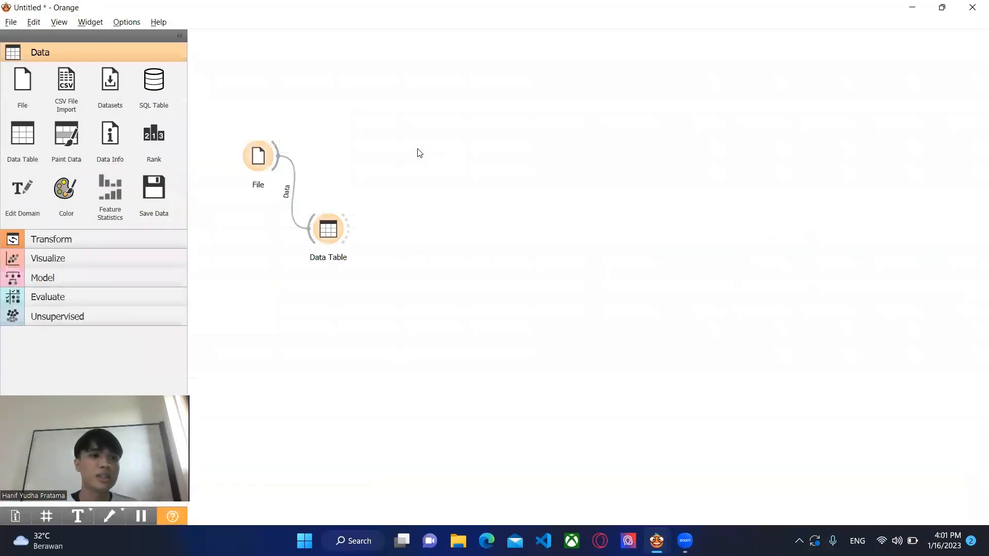
# - Add a Select Columns widget fed by the File widget, and review its feature and target assignments
pyautogui.rightClick(419, 153)
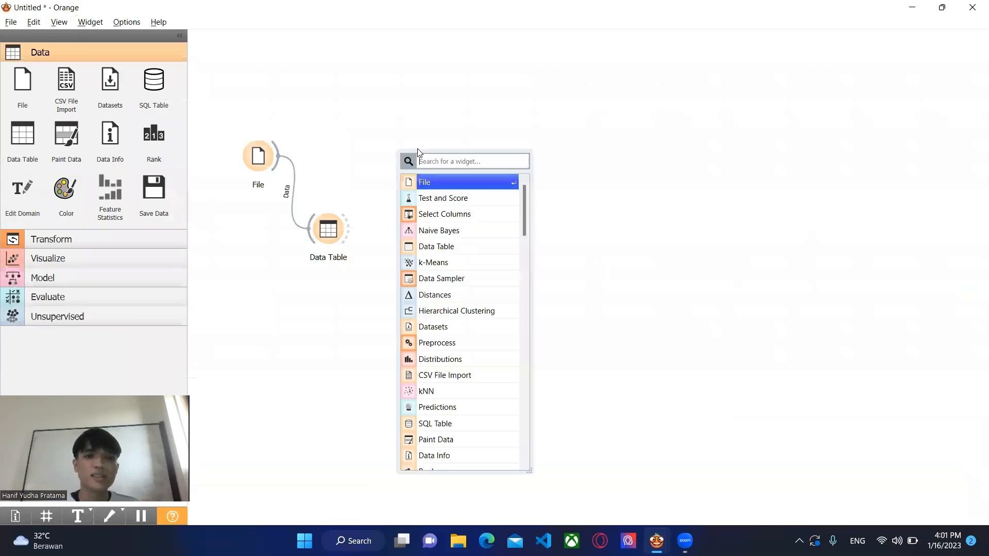
pyautogui.write('sel')
pyautogui.press('Return')
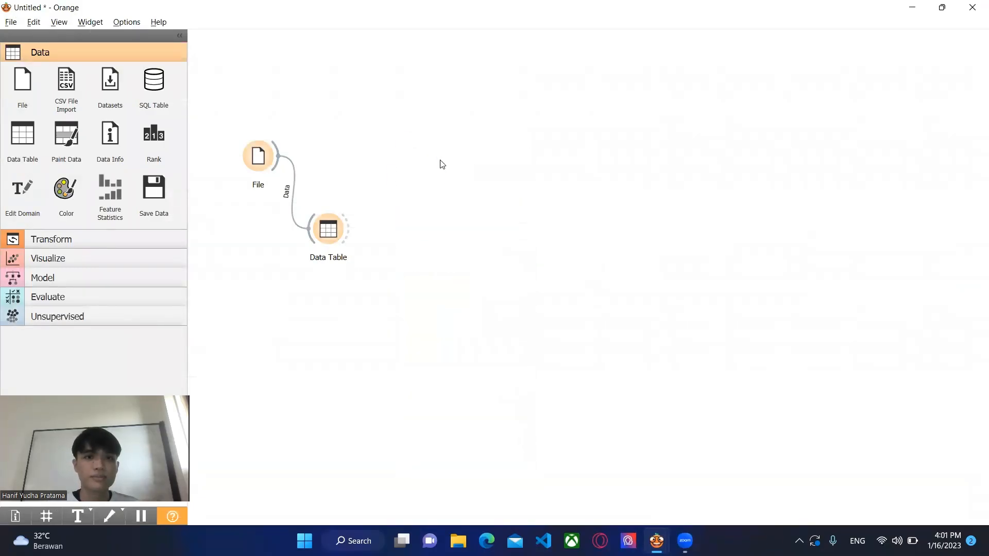
pyautogui.moveTo(418, 153); pyautogui.dragTo(384, 162)
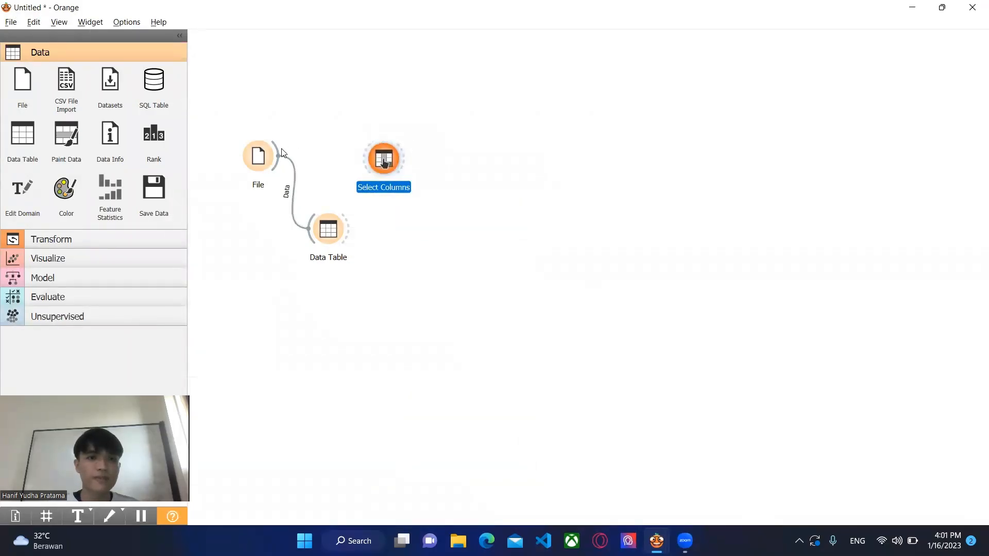
pyautogui.moveTo(279, 155); pyautogui.dragTo(382, 160)
pyautogui.doubleClick(384, 159)
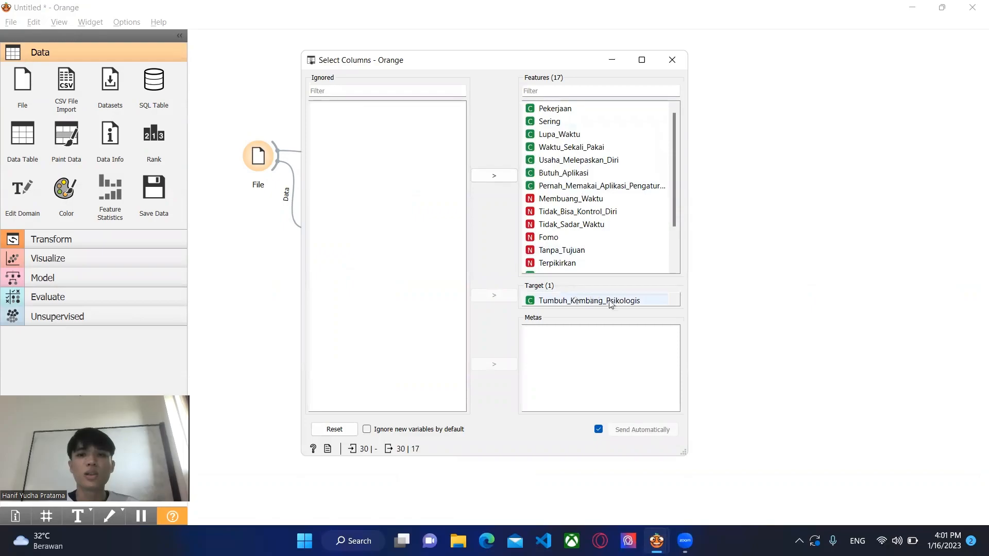
pyautogui.click(672, 59)
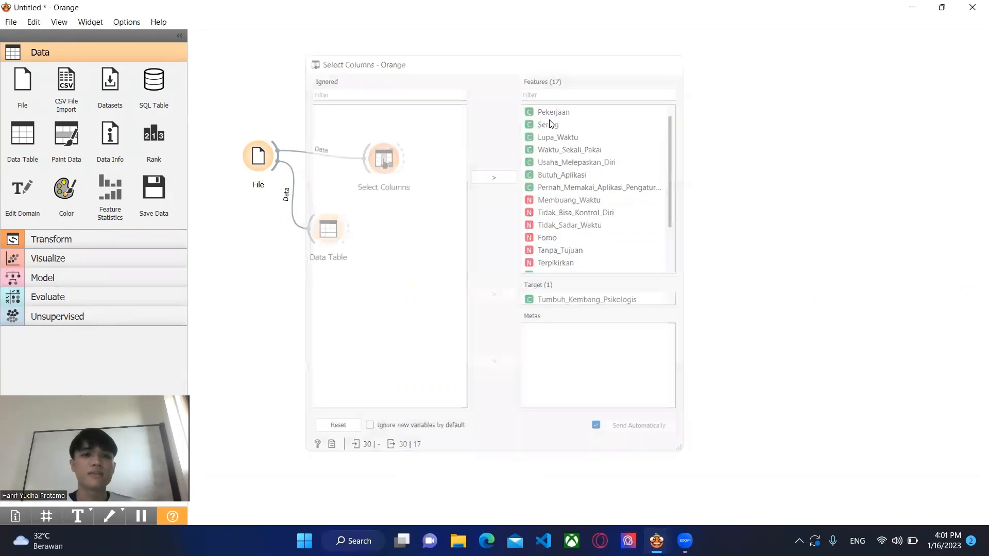
# - Add a Test and Score widget beside Select Columns and feed it the selected data
pyautogui.rightClick(475, 146)
pyautogui.click(496, 191)
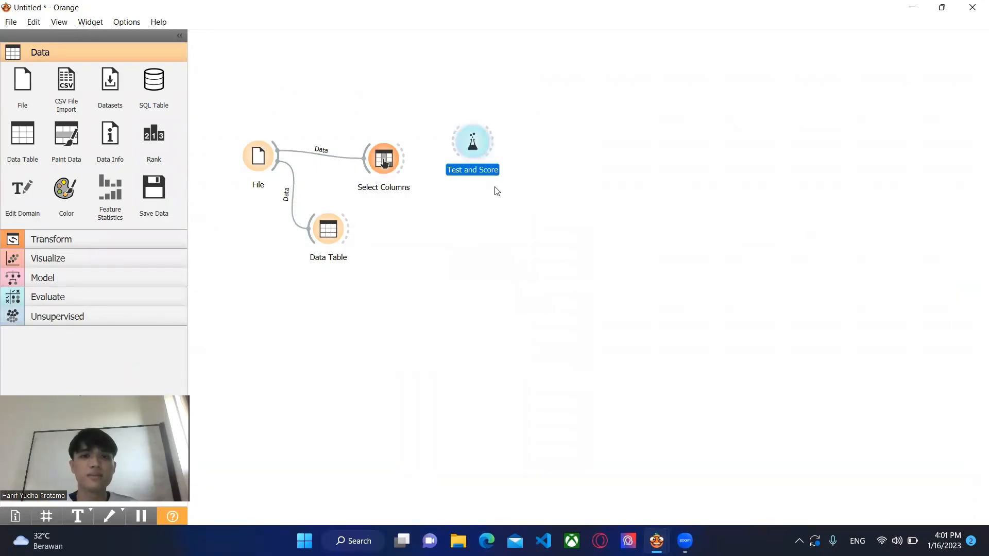
pyautogui.moveTo(474, 137); pyautogui.dragTo(474, 153)
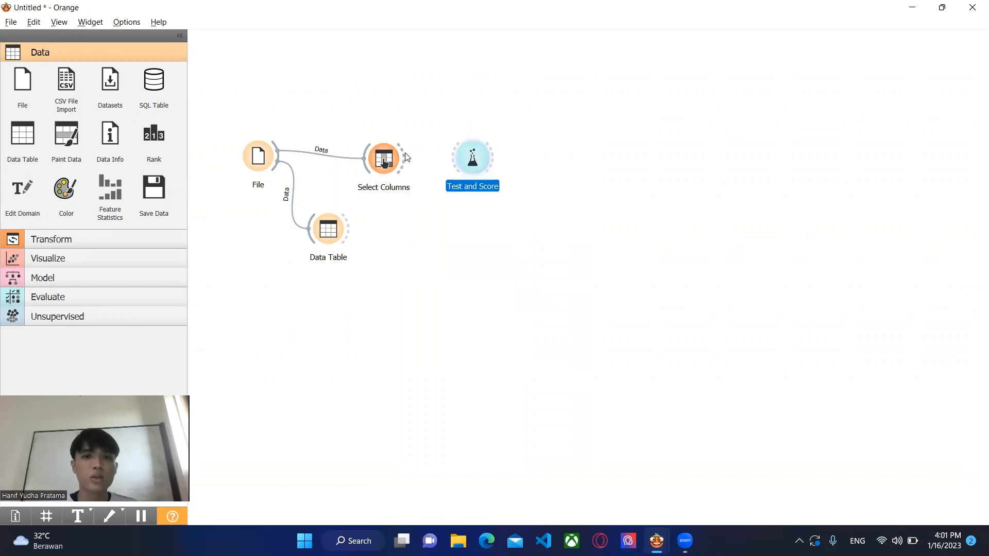
pyautogui.moveTo(405, 158); pyautogui.dragTo(450, 161)
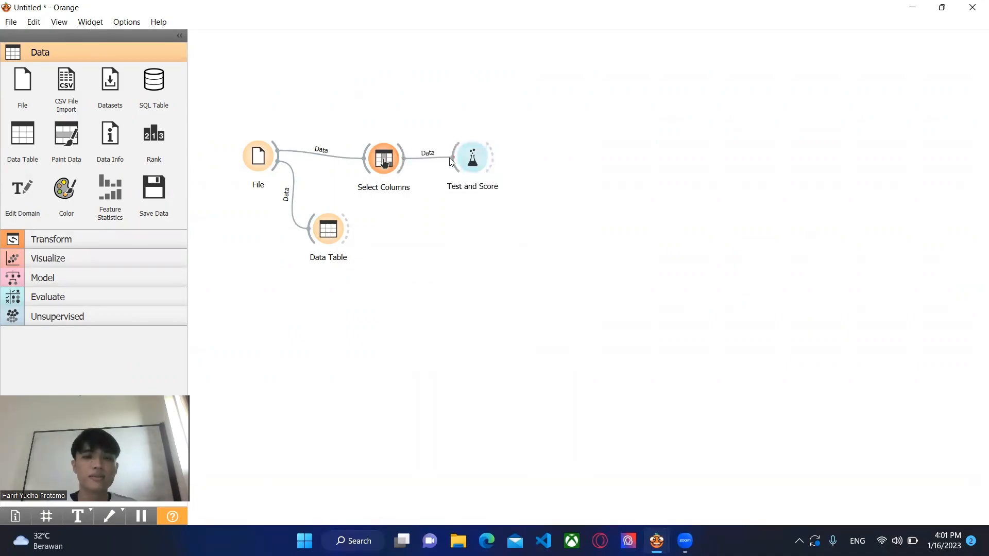
# - Add a Naive Bayes model below Select Columns and link it to Test and Score as the learner
pyautogui.rightClick(425, 242)
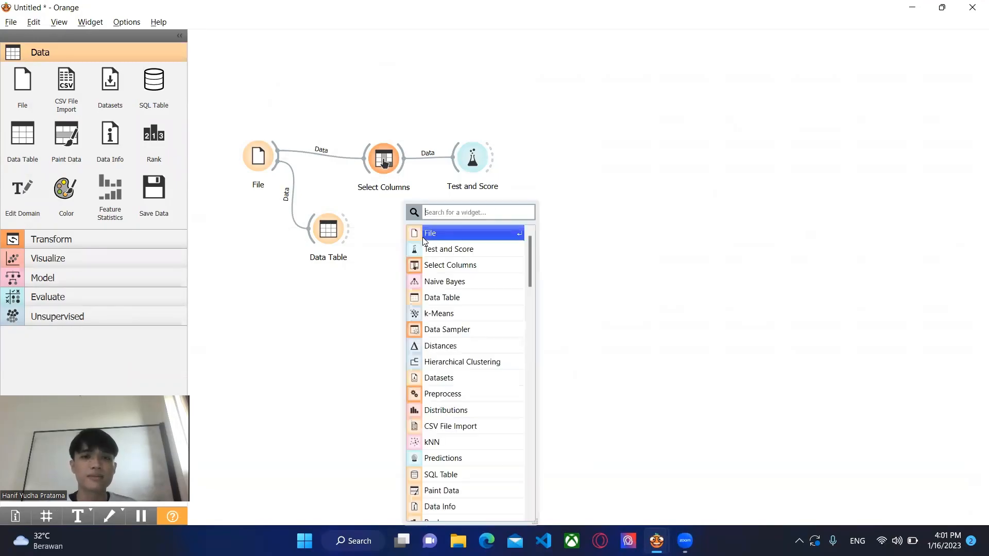
pyautogui.click(440, 282)
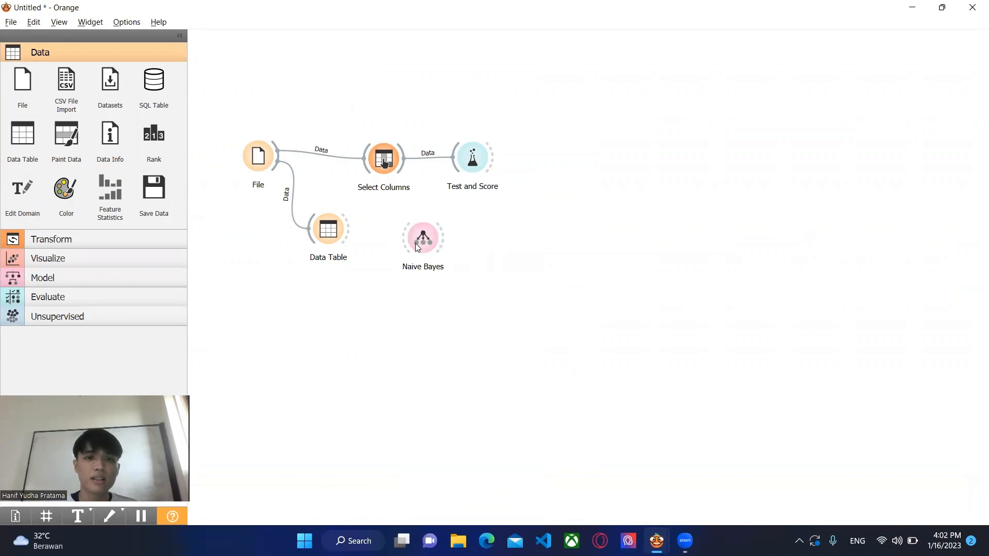
pyautogui.moveTo(415, 243); pyautogui.dragTo(466, 157)
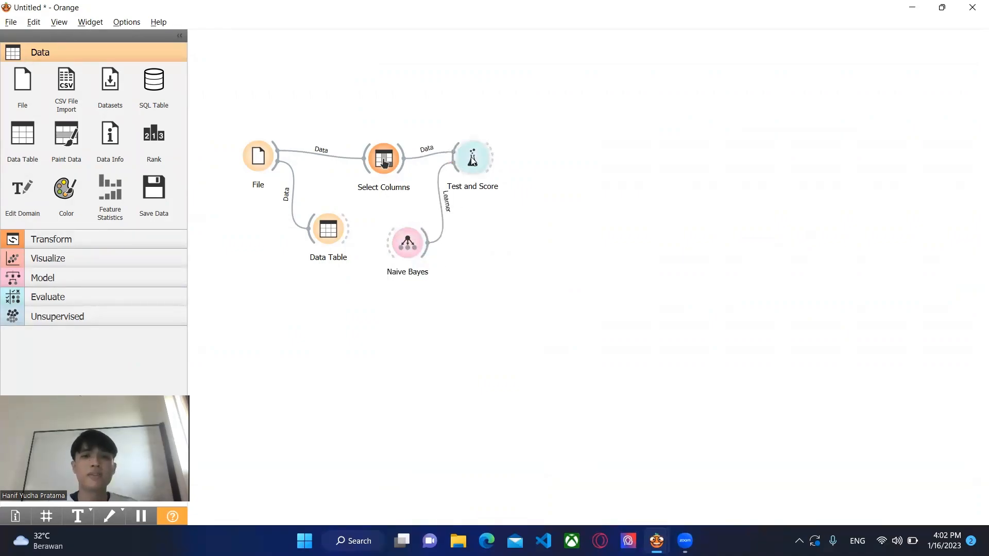
# - Examine the Naive Bayes evaluation scores for the target Terganggu in Test and Score
pyautogui.doubleClick(472, 161)
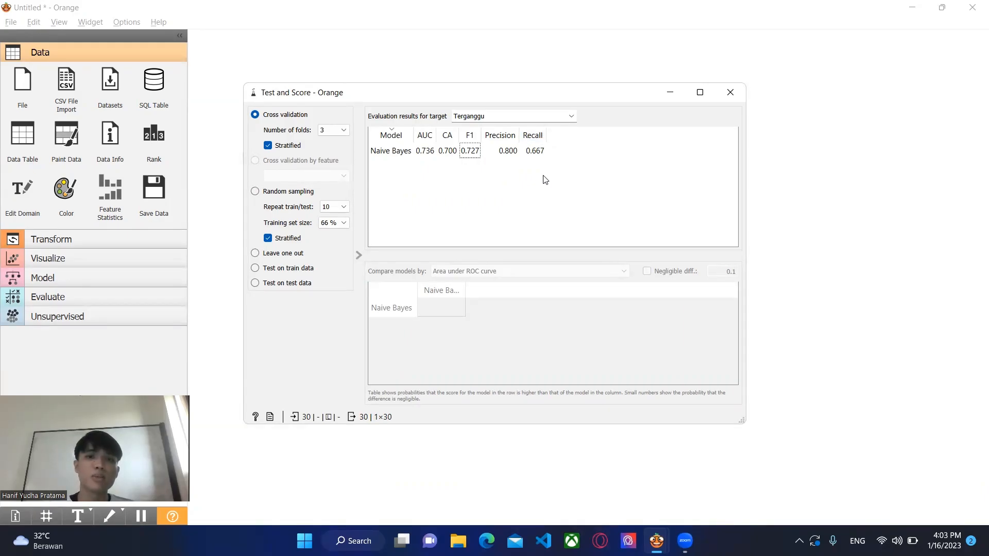
pyautogui.click(442, 154)
pyautogui.click(469, 152)
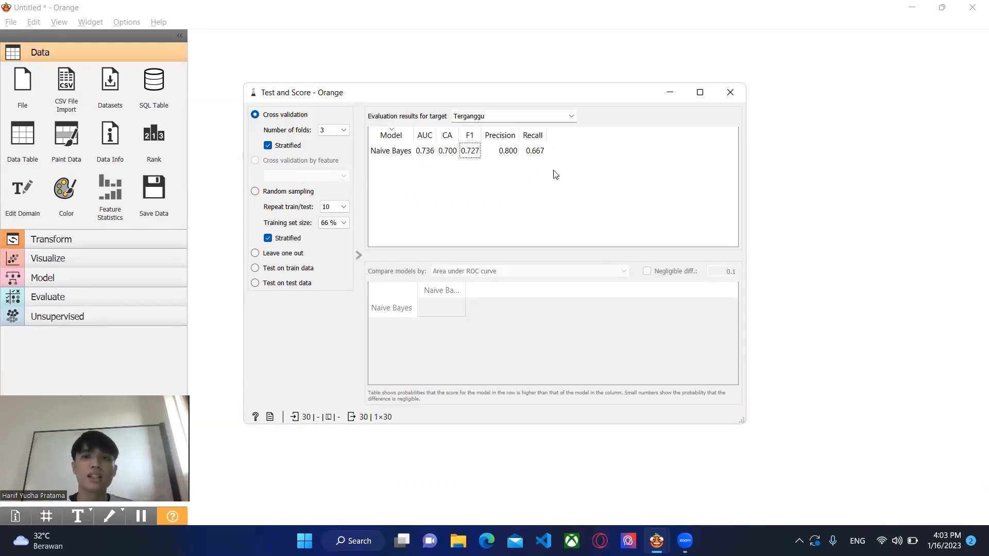
pyautogui.click(730, 93)
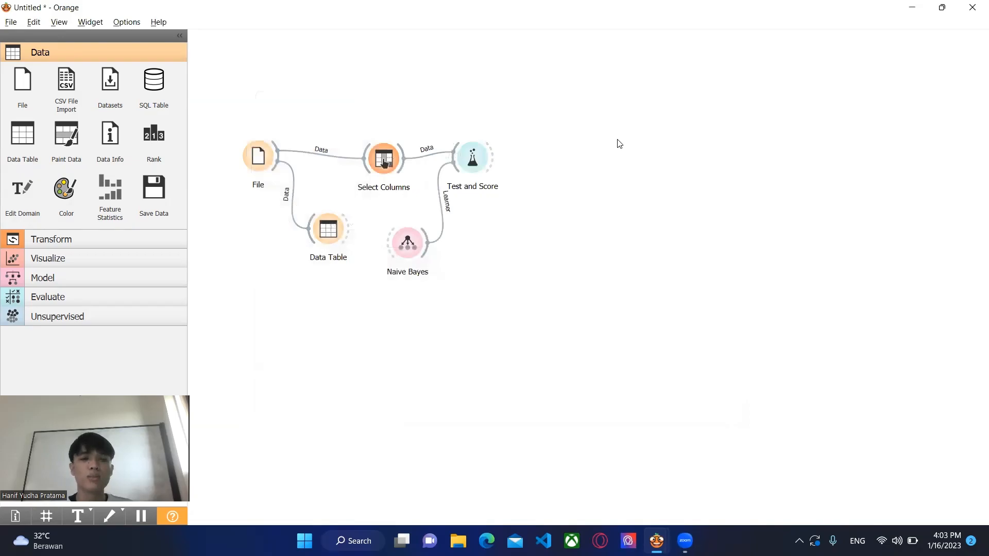
# - Add a Confusion Matrix fed by the evaluation results from Test and Score, and review its actual and predicted classes
pyautogui.rightClick(552, 152)
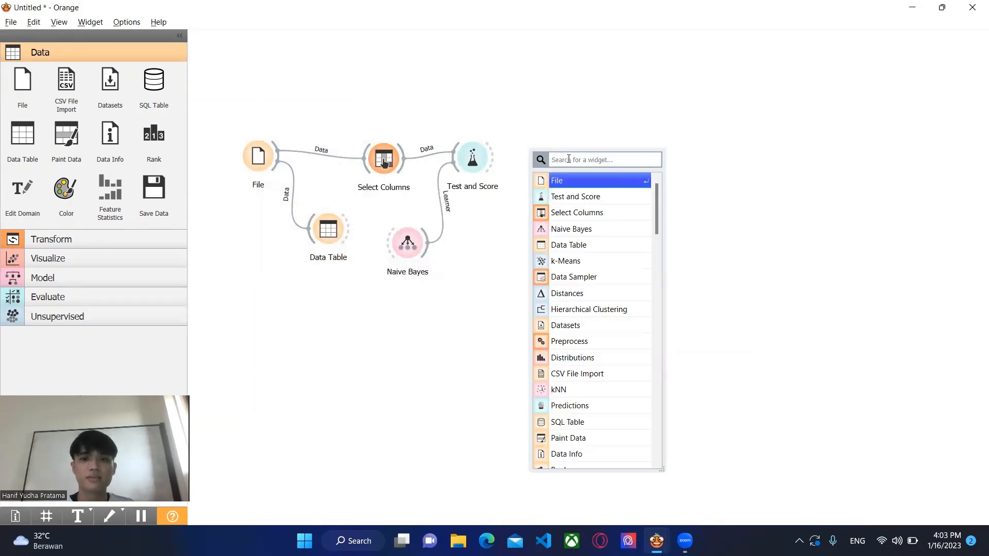
pyautogui.write('con')
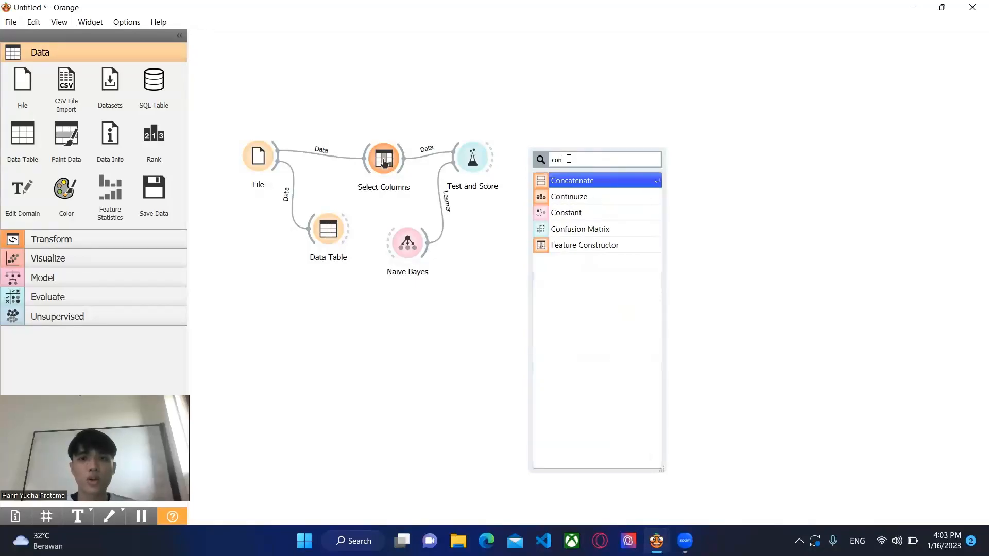
pyautogui.press('Down')
pyautogui.press('Down')
pyautogui.press('Down')
pyautogui.press('Return')
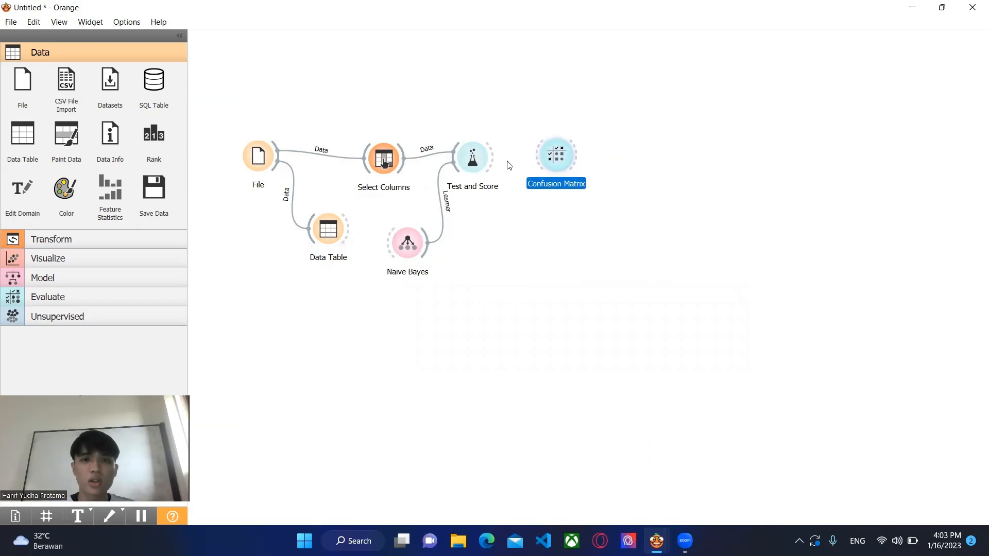
pyautogui.moveTo(498, 163); pyautogui.dragTo(560, 163)
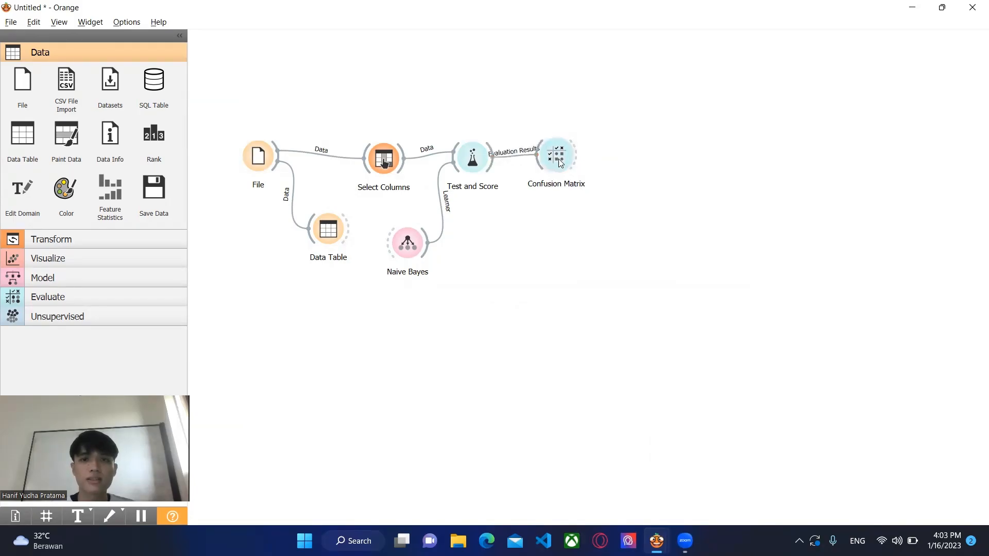
pyautogui.doubleClick(560, 160)
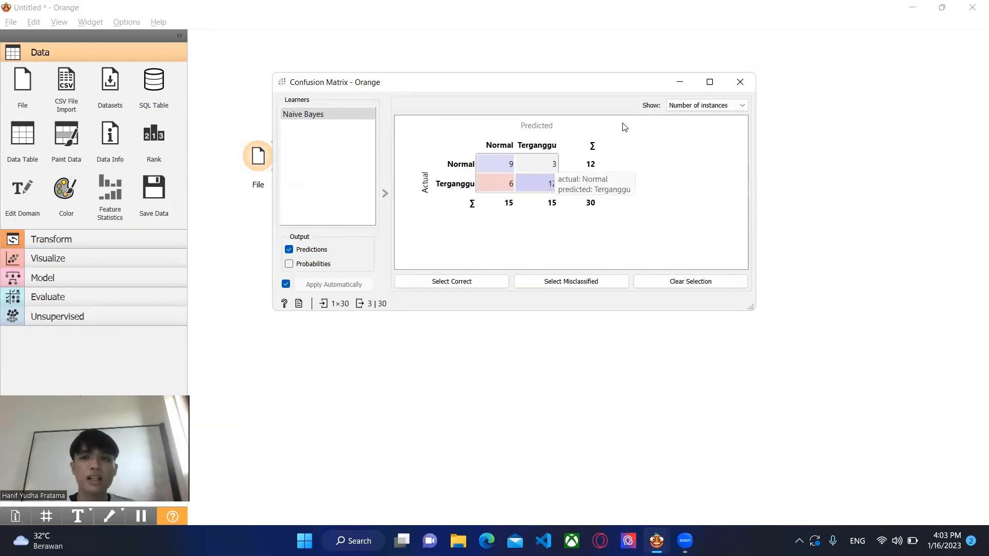
pyautogui.click(742, 83)
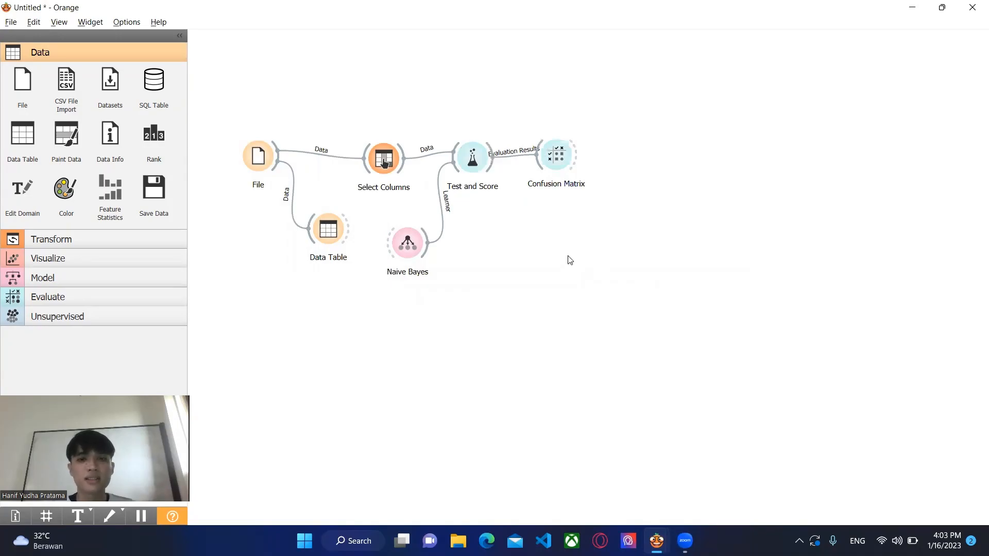
# - Add an ROC Analysis widget below the Confusion Matrix and feed it the evaluation results from Test and Score
pyautogui.rightClick(562, 227)
pyautogui.write('roc')
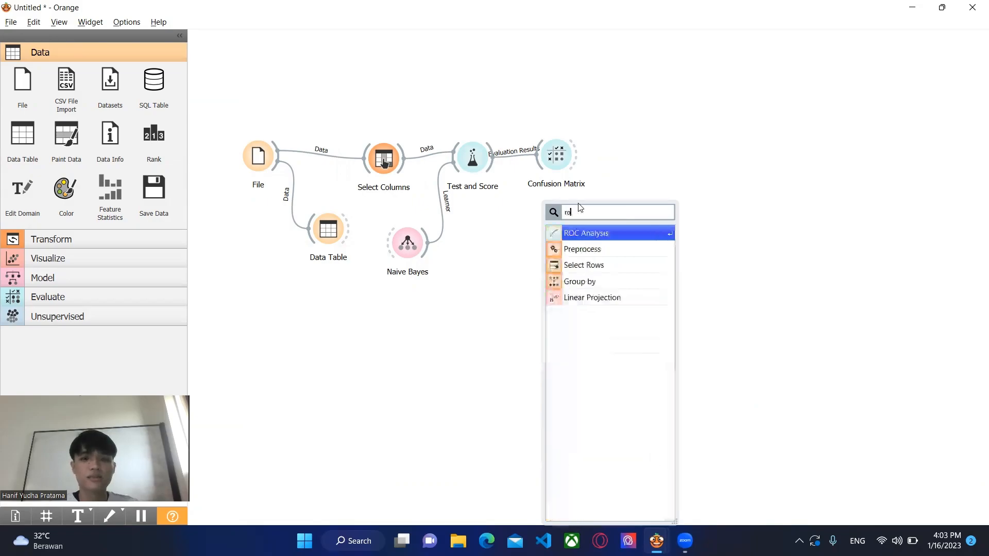
pyautogui.click(580, 234)
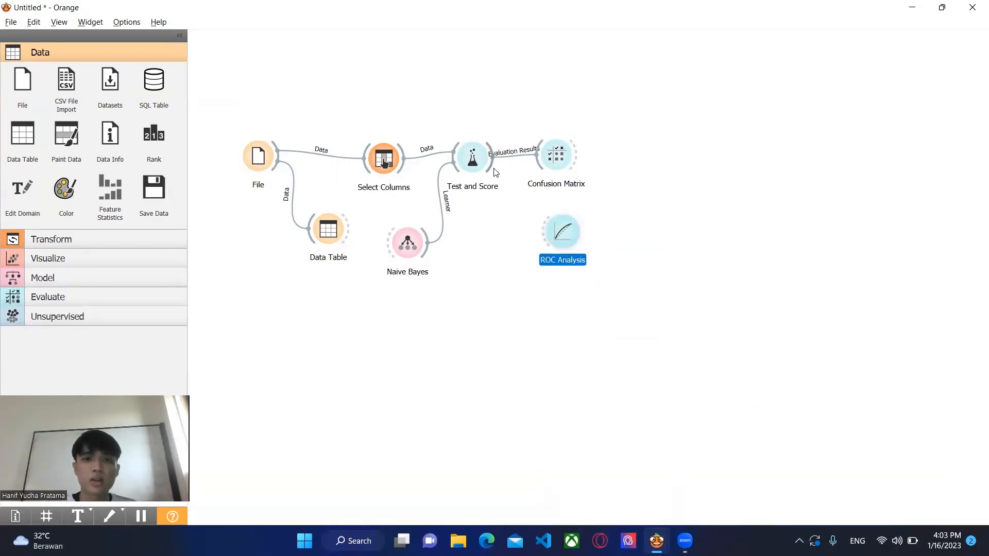
pyautogui.moveTo(495, 172); pyautogui.dragTo(545, 235)
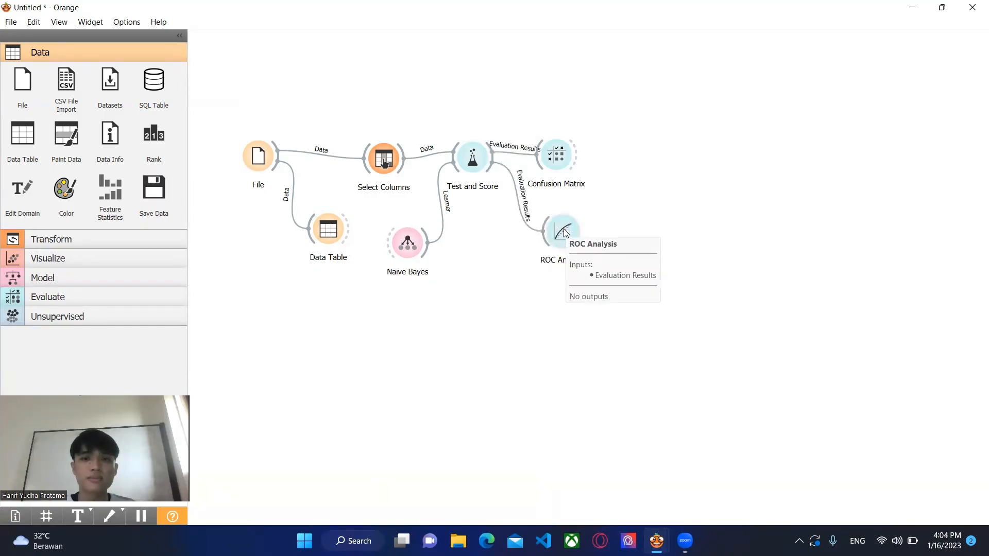
# - Set the ROC Analysis target class to Normal and examine the Naive Bayes curve
pyautogui.doubleClick(563, 233)
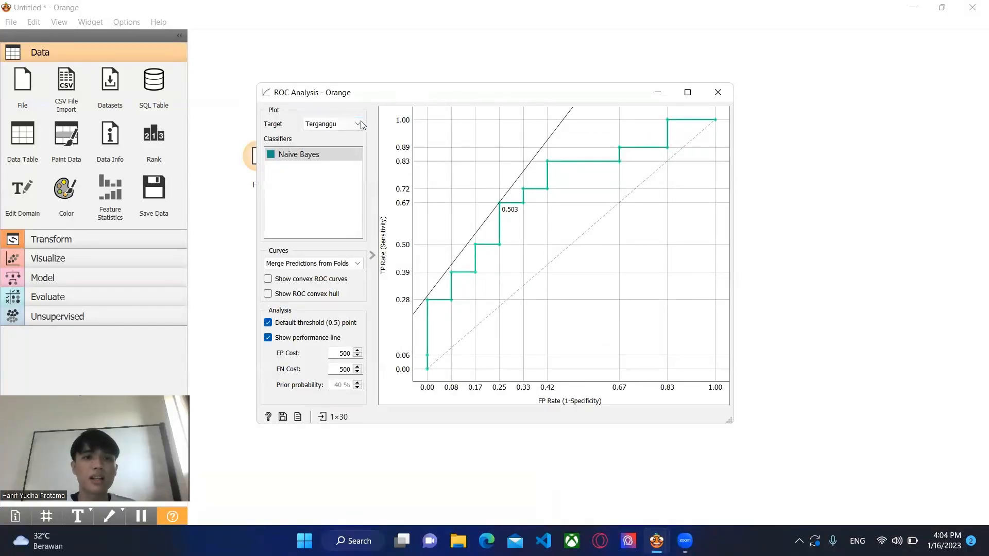
pyautogui.click(342, 129)
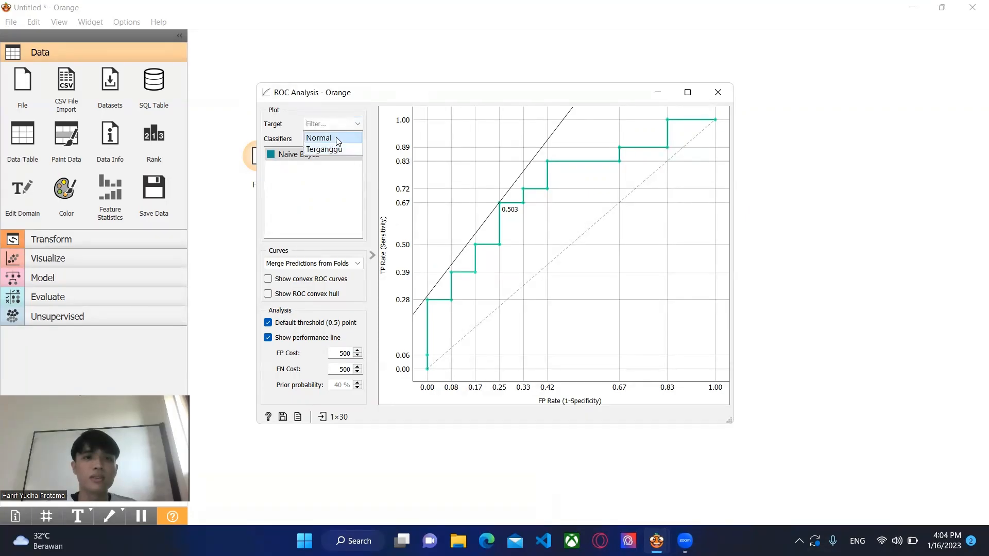
pyautogui.click(338, 138)
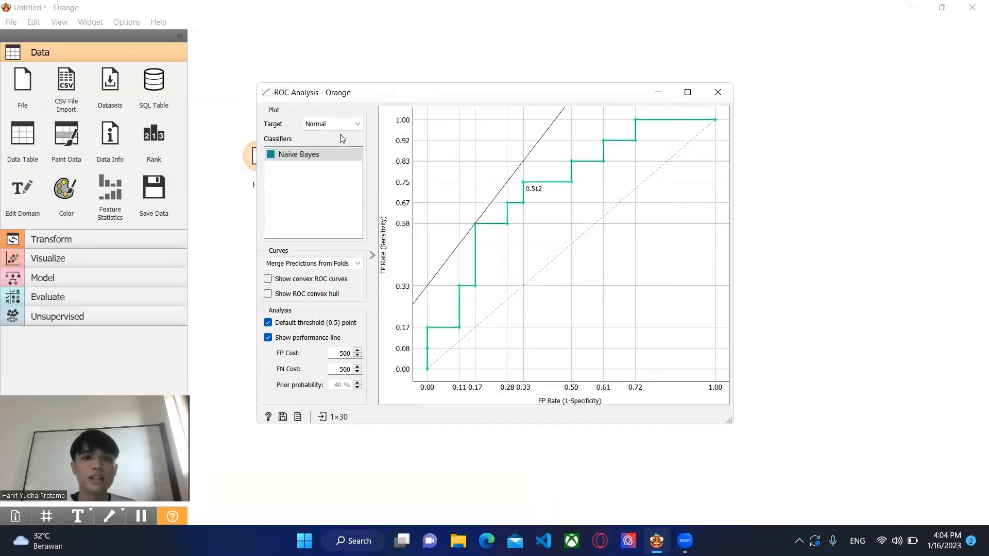
pyautogui.click(311, 157)
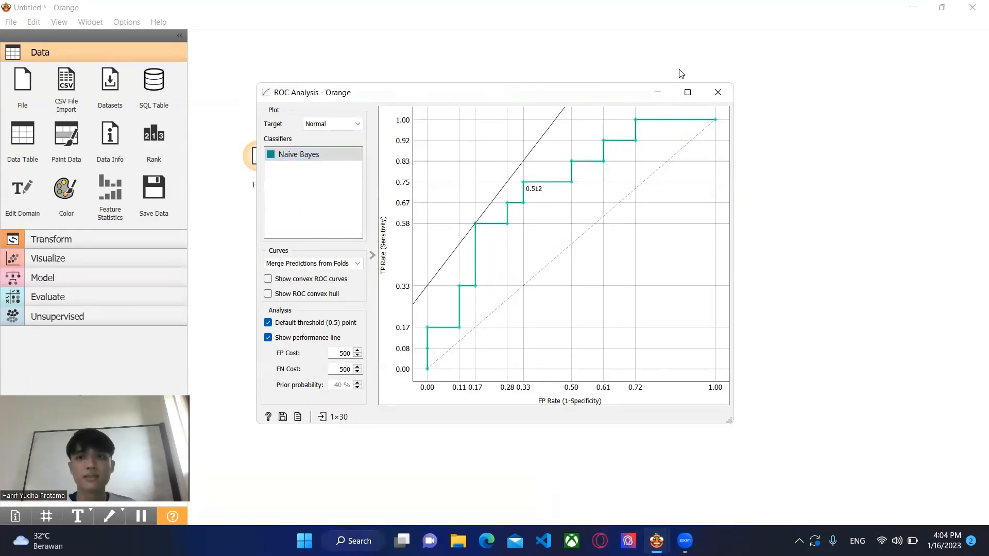
pyautogui.click(729, 90)
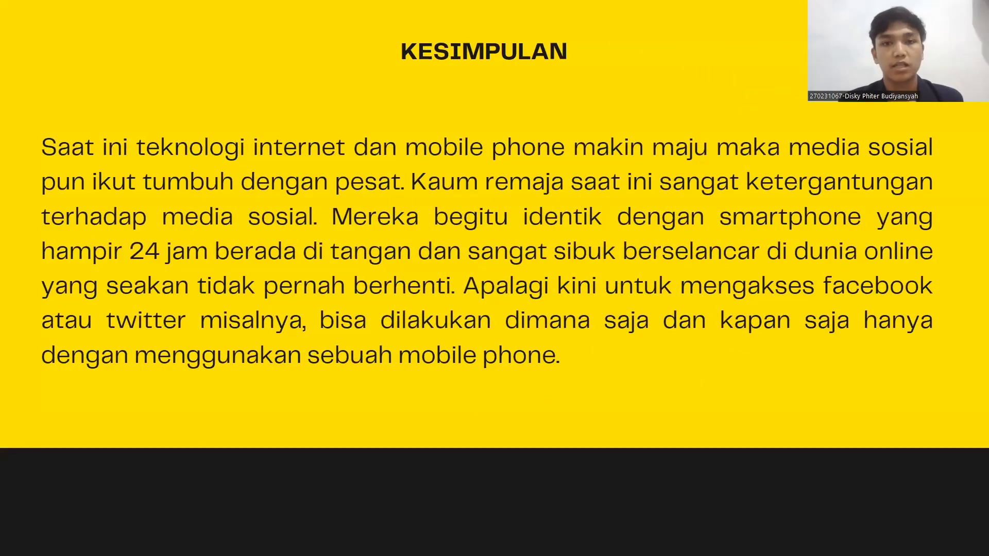